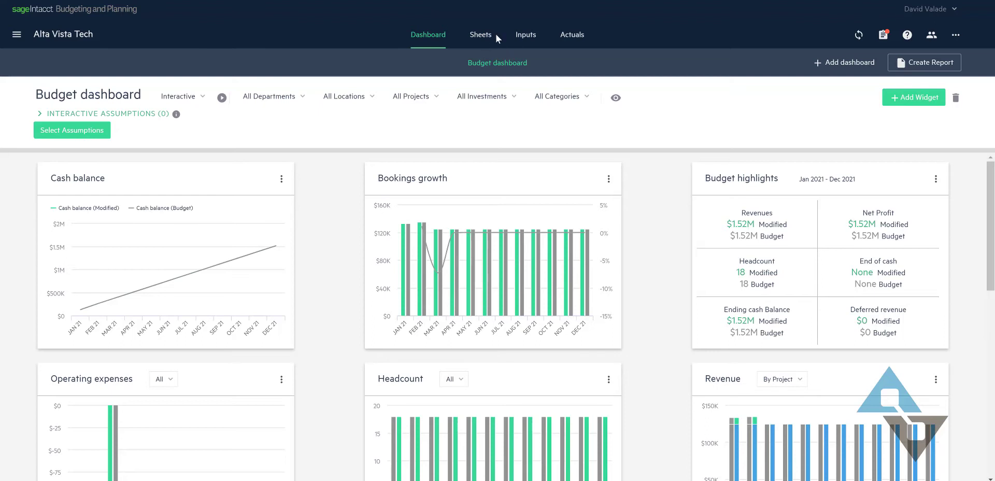
Open the Leads model in the budget inputs and review its fixed assumptions, collapsing and re-expanding the section
left_click(526, 40)
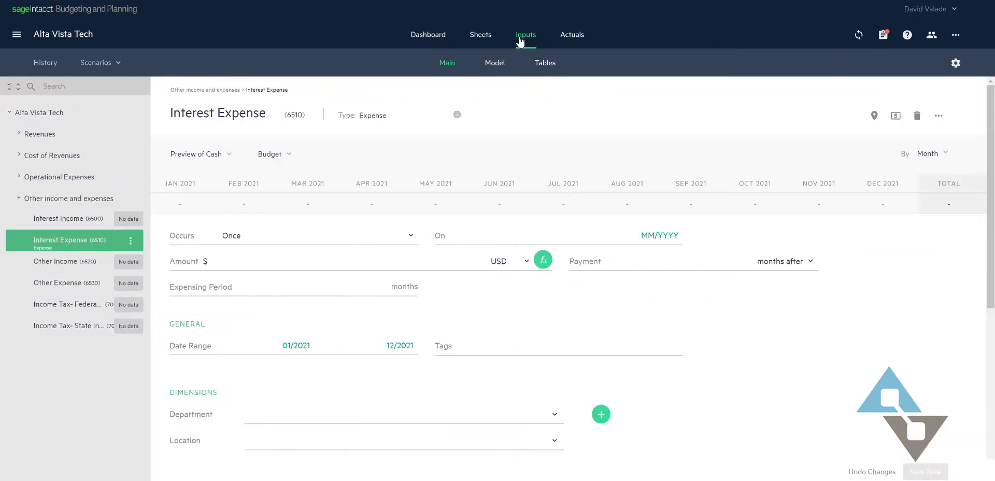
left_click(495, 63)
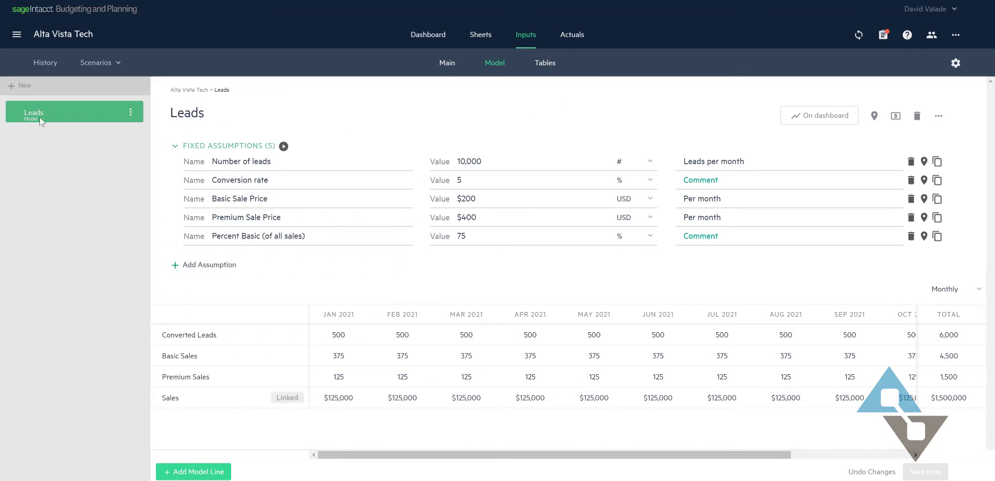
mouse_move(192, 115)
left_click(474, 200)
left_click(173, 150)
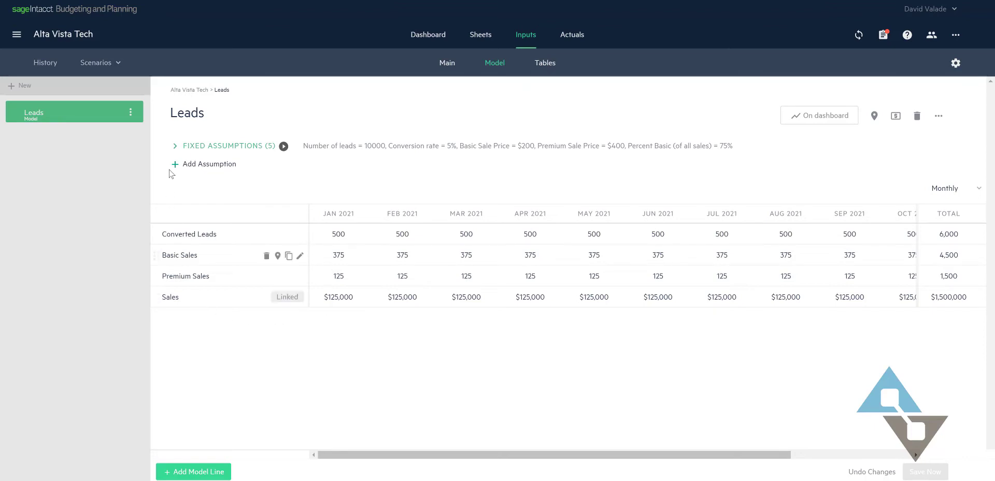
left_click(176, 146)
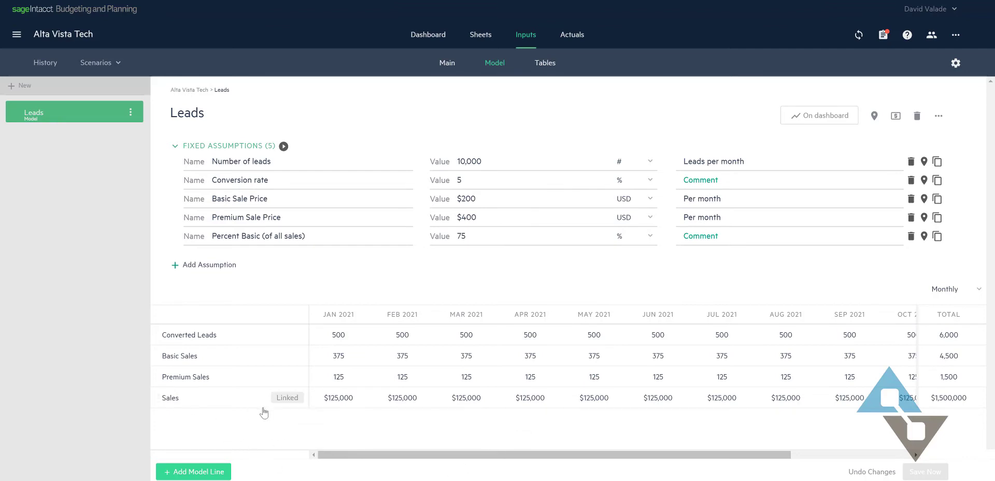
Inspect the budget map of the linked Sales model line to see its sources and where it is used
mouse_move(274, 399)
left_click(278, 399)
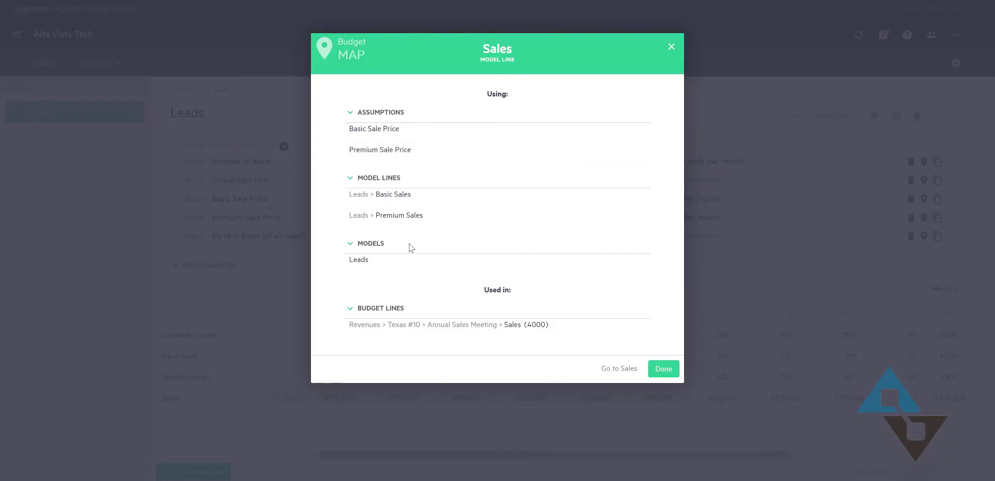
mouse_move(351, 329)
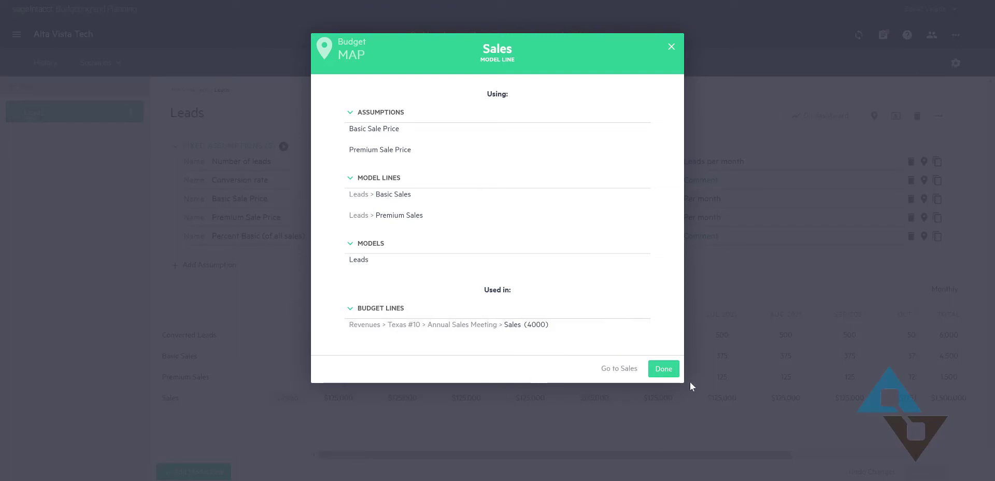
left_click(663, 369)
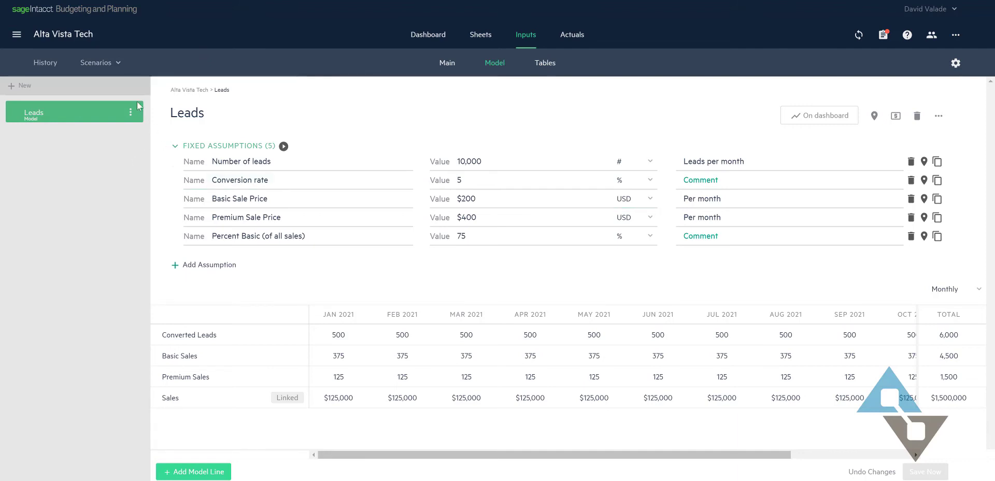
Create a new scenario named "Economic Slowdown 01"
left_click(117, 63)
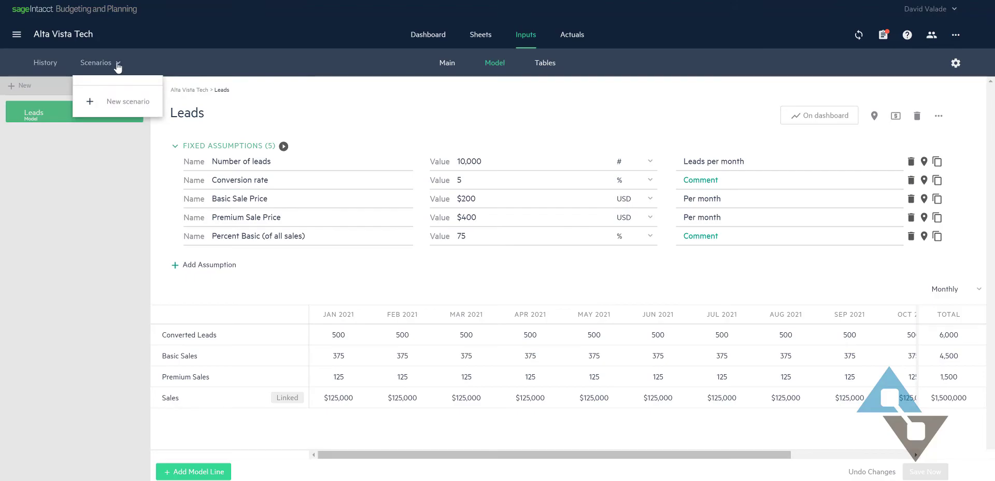
left_click(103, 103)
left_click(474, 78)
type("E")
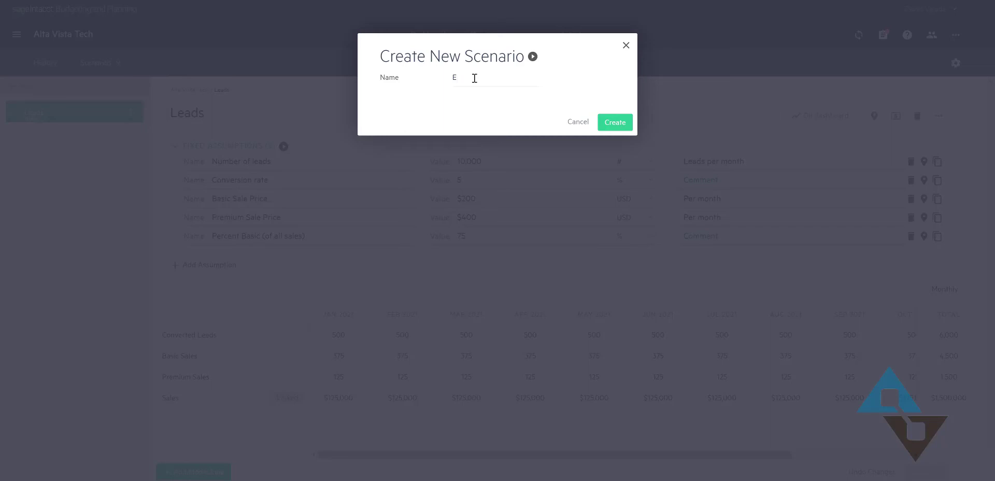
type("d")
type("onomic")
type(" Sl")
type("owdown ")
type("01")
left_click(616, 124)
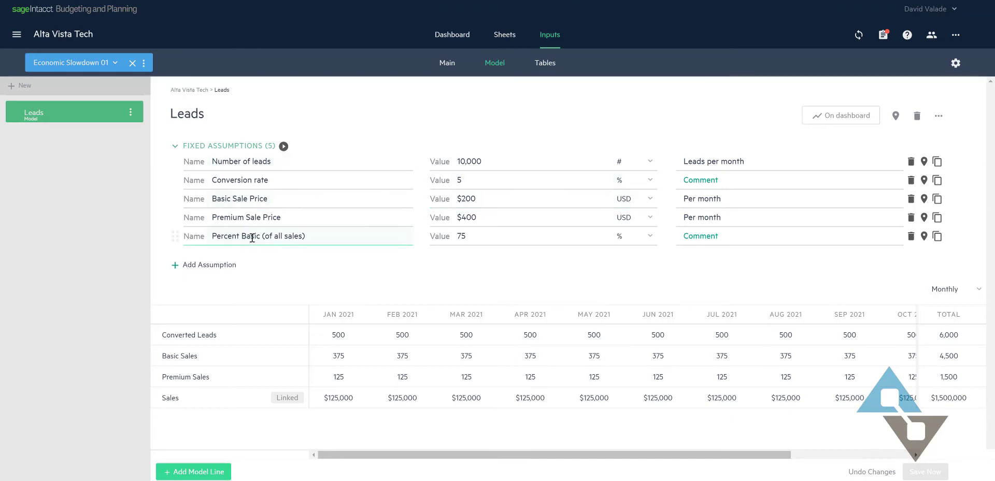
Set the Percent Basic (of all sales) assumption to 80 %, keeping the percent unit
left_click(489, 234)
double_click(461, 234)
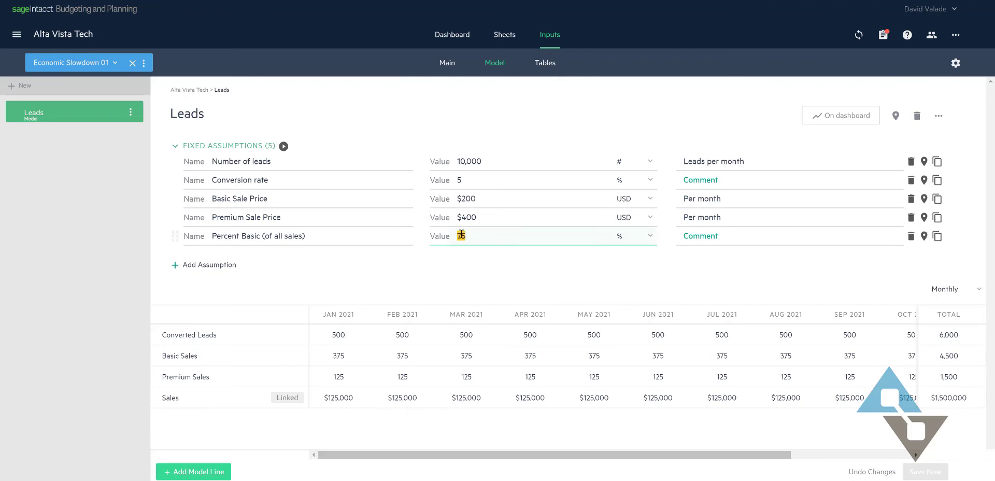
type("80")
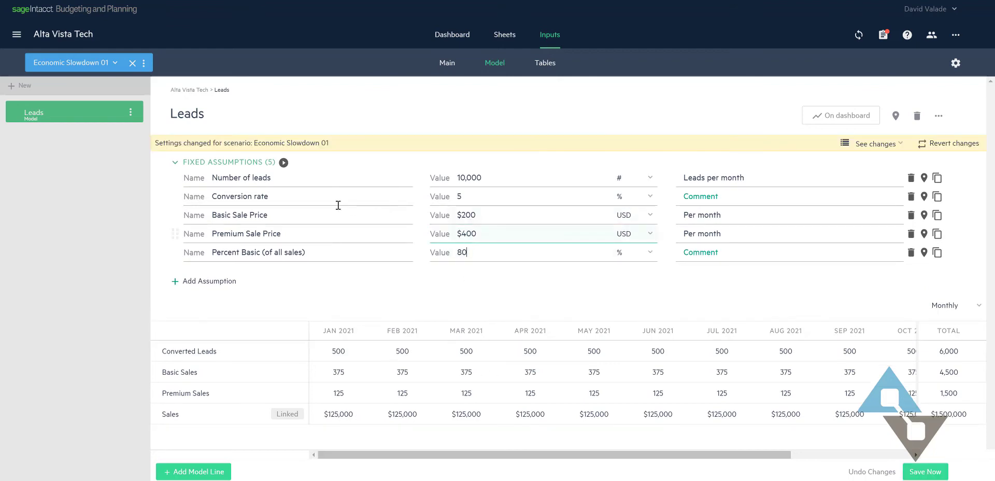
key("Tab")
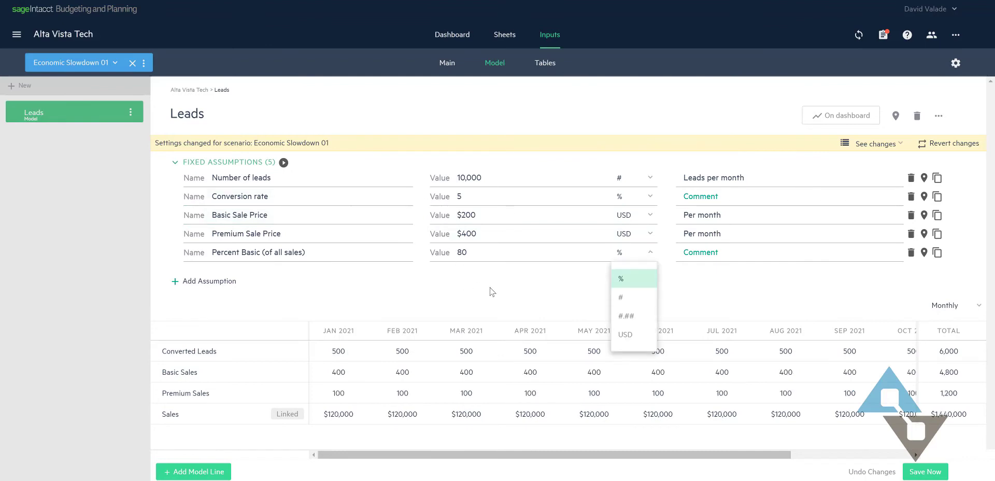
left_click(494, 283)
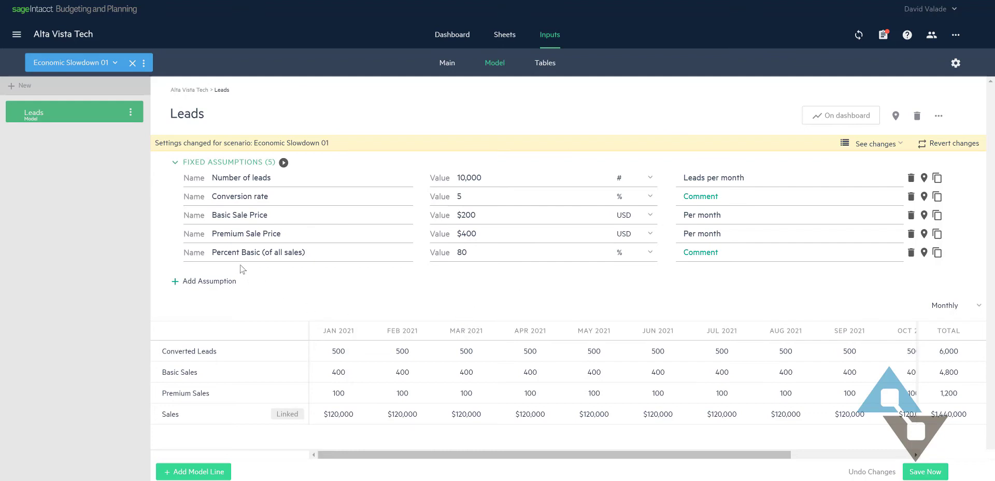
Set the Premium Sale Price assumption to 380 USD
left_click(488, 236)
left_click(423, 238)
type("380")
left_click(649, 233)
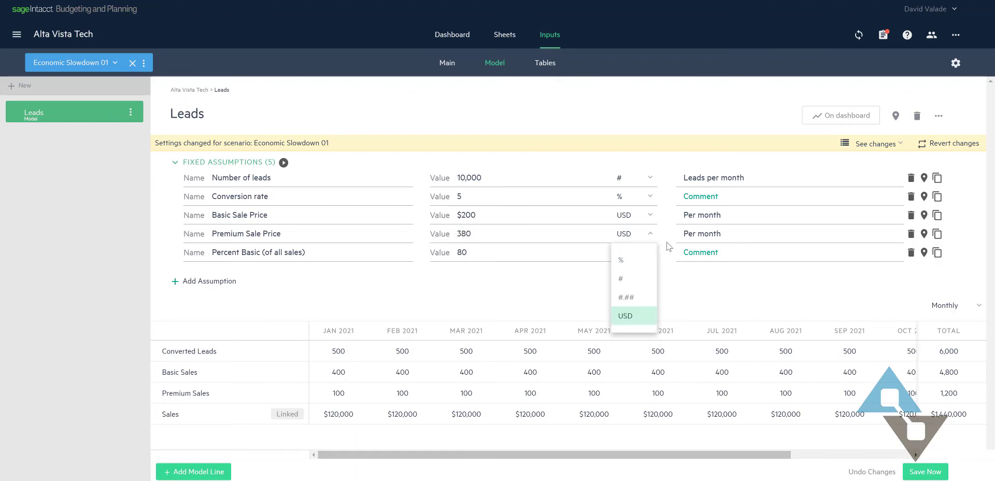
left_click(500, 297)
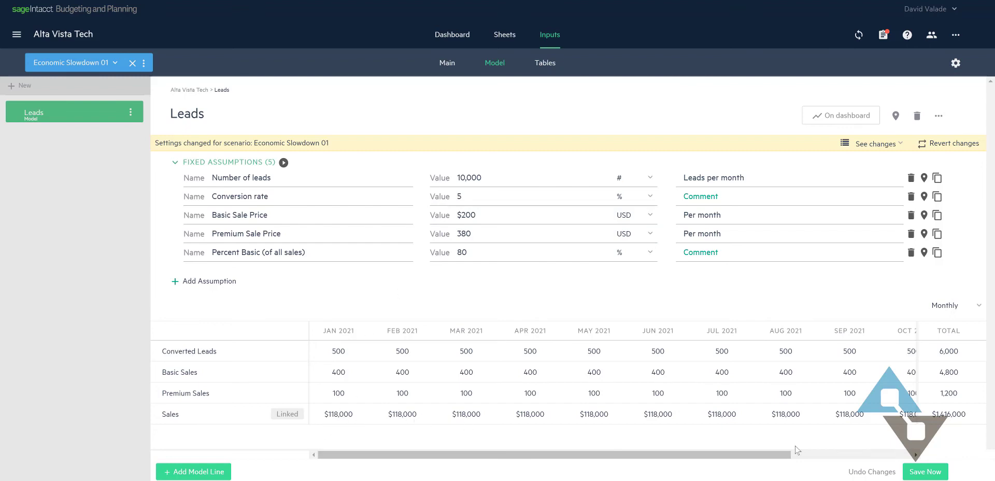
Save the Leads model edits and review the scenario's list of changed assumptions
left_click(926, 472)
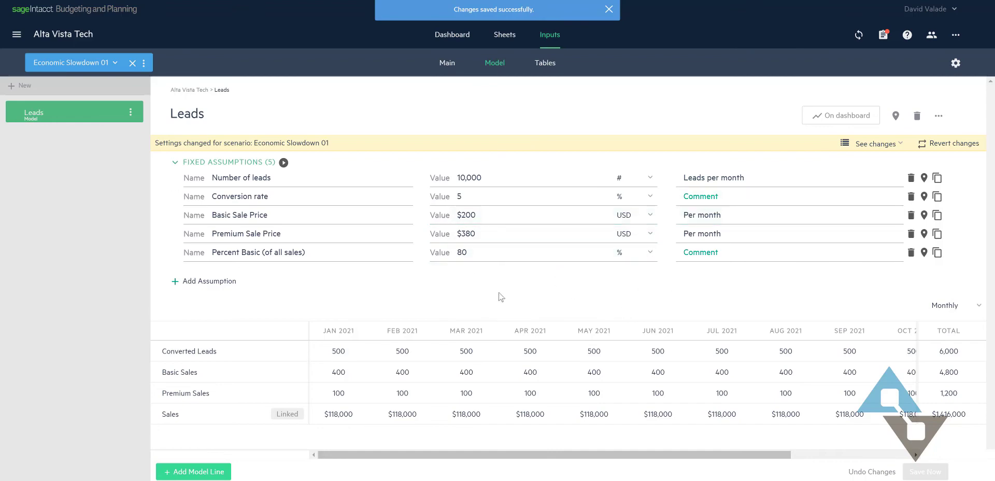
left_click(876, 143)
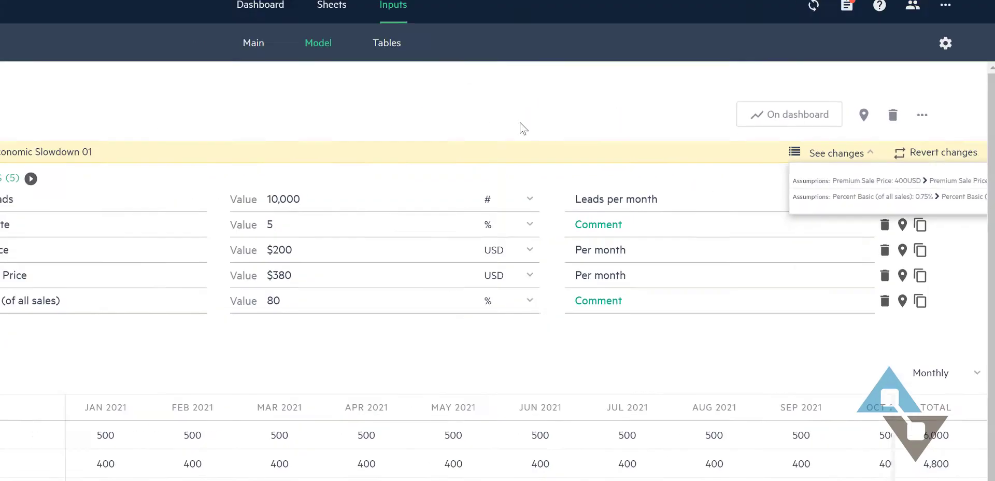
left_click(641, 119)
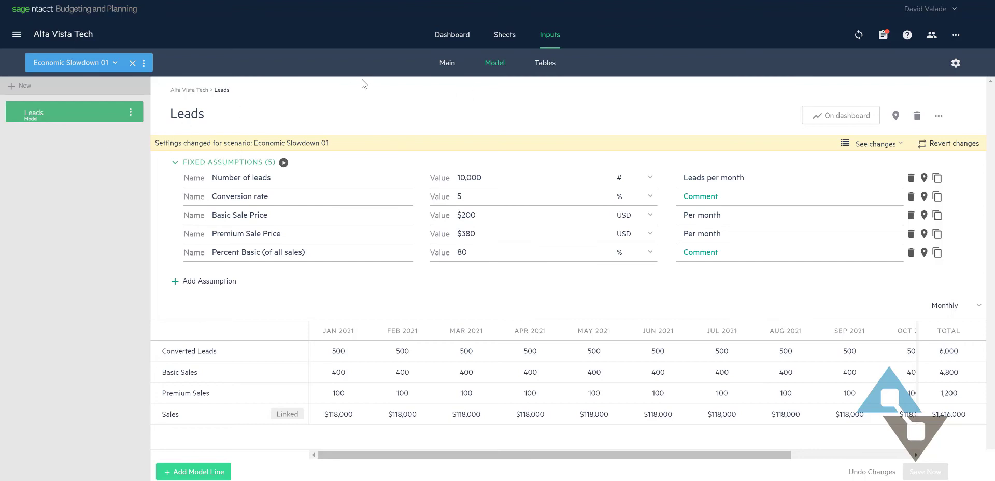
In the main budget lines, set Interest Expense (6510) to occur monthly with the same amount each month, $200 USD
left_click(454, 69)
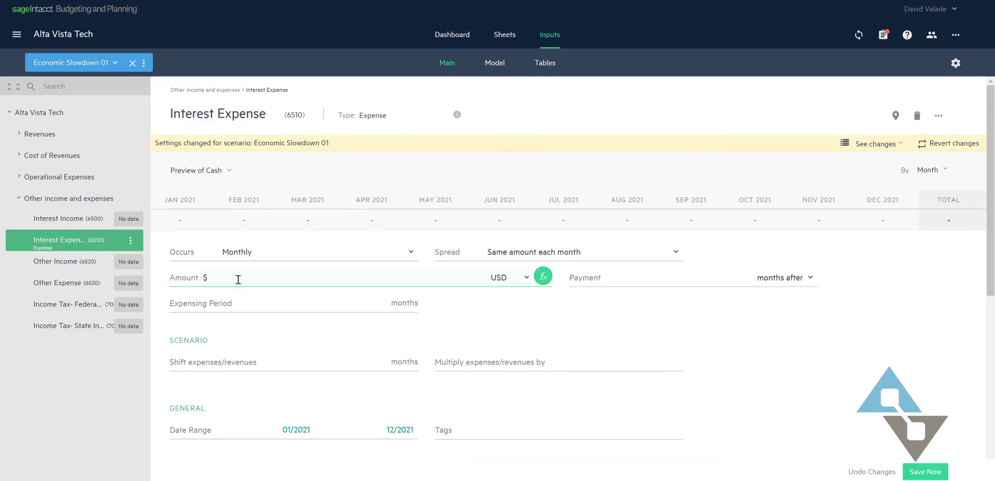
left_click(513, 251)
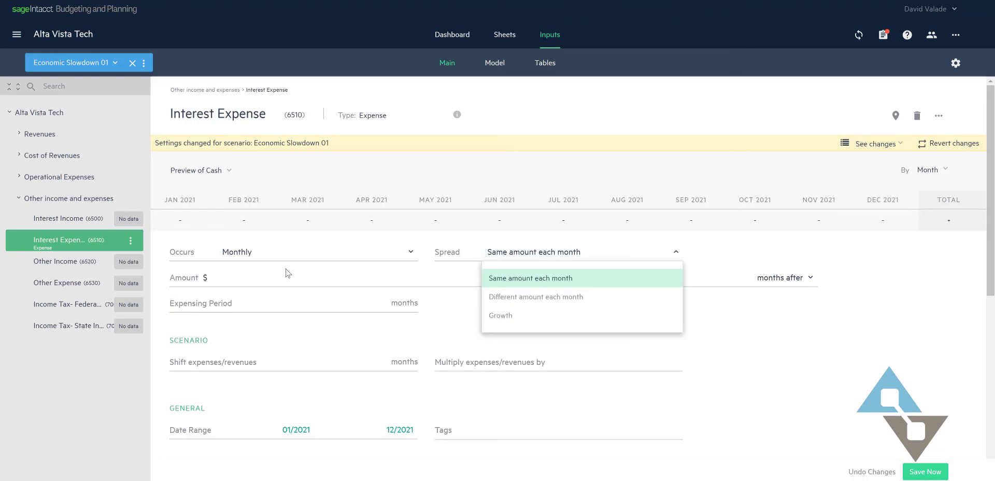
left_click(271, 275)
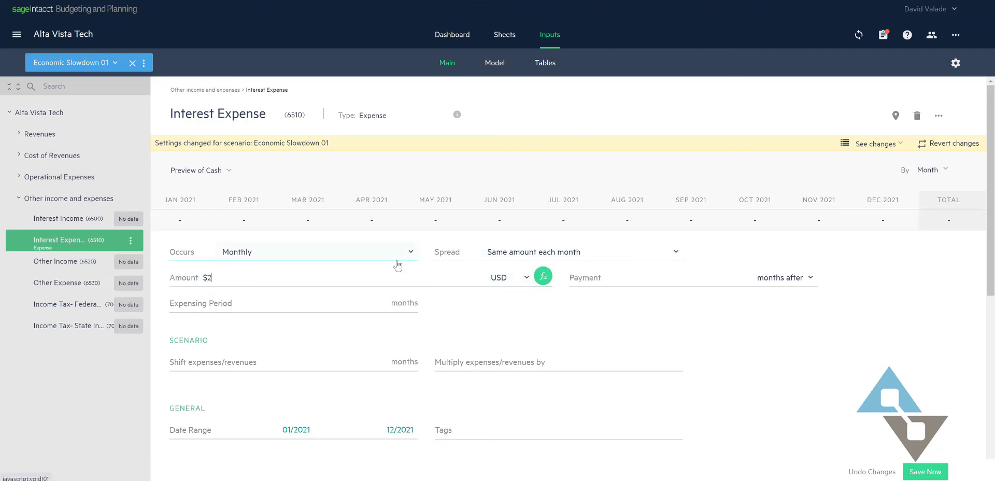
key("Tab")
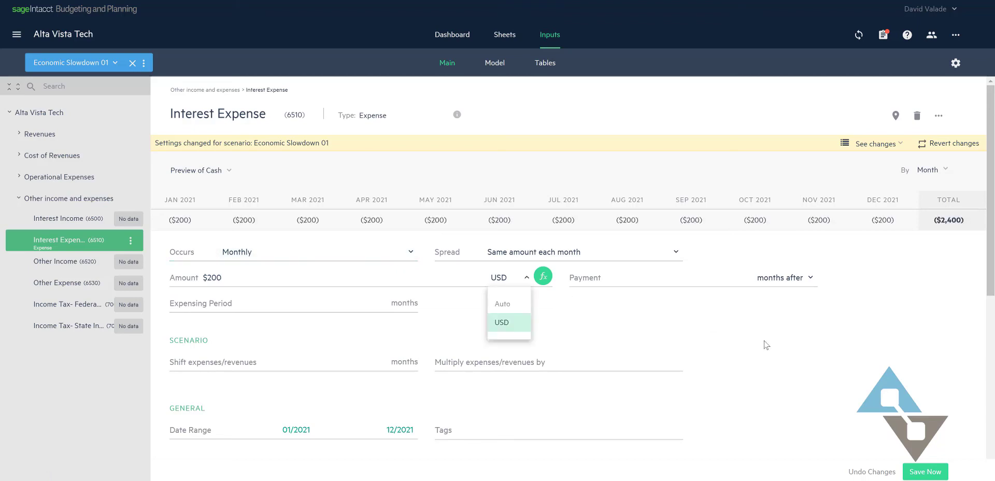
left_click(770, 344)
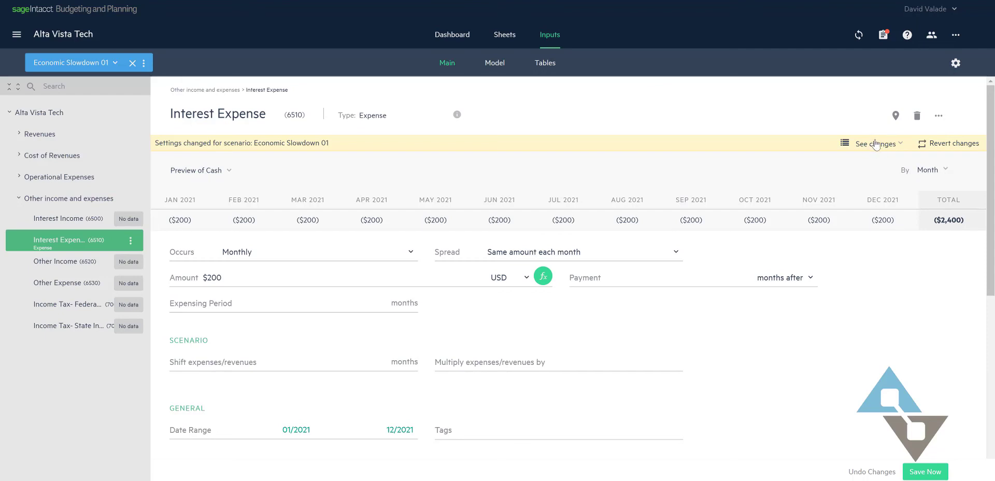
Review the listed changes for Interest Expense and save them to the scenario
left_click(898, 147)
left_click(754, 113)
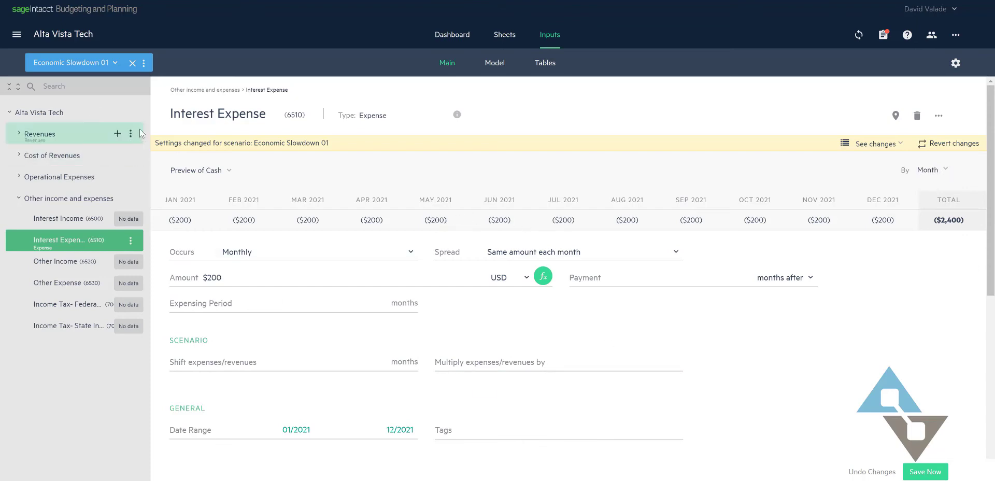
left_click(925, 471)
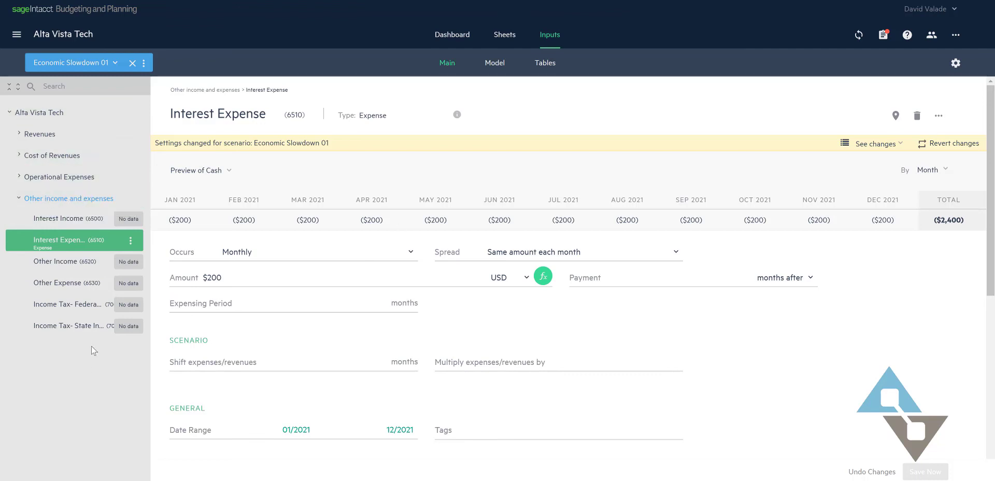
Look at the Interest Income (6500) line and the list of scenarios, and return to Interest Expense (6510)
left_click(81, 222)
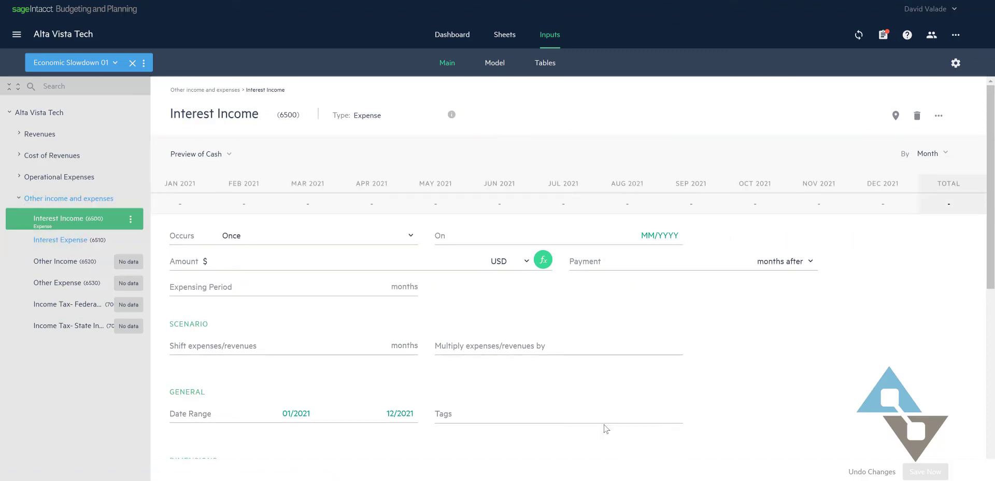
left_click(620, 415)
left_click(114, 63)
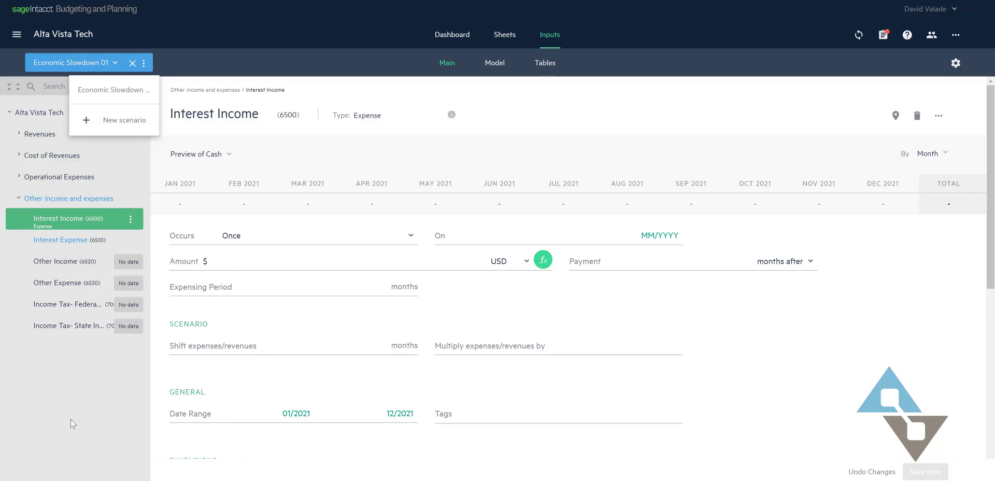
left_click(54, 401)
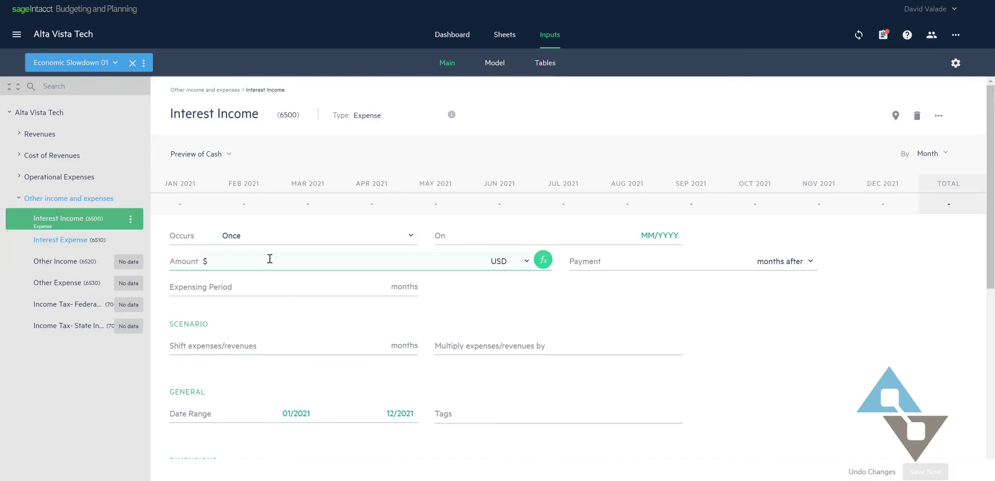
left_click(70, 247)
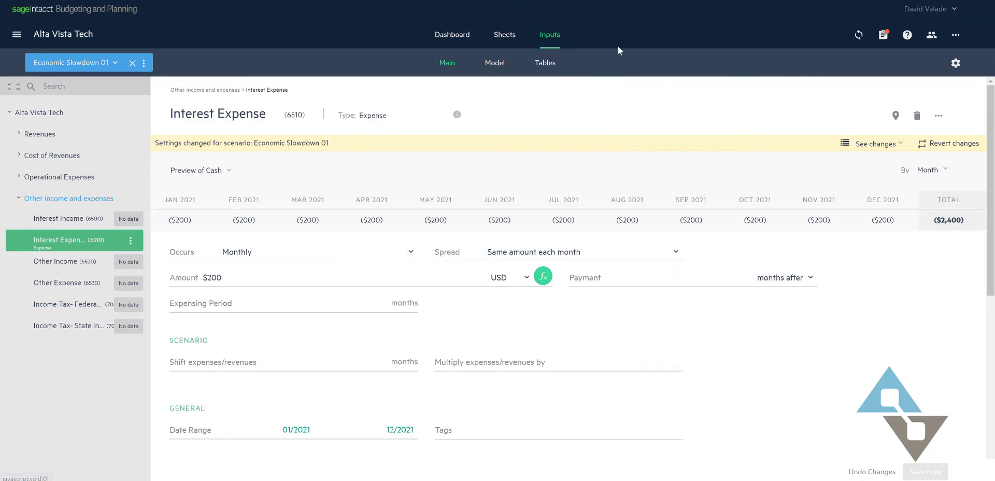
Return to the Leads model and merge the Economic Slowdown 01 scenario into the budget
left_click(495, 62)
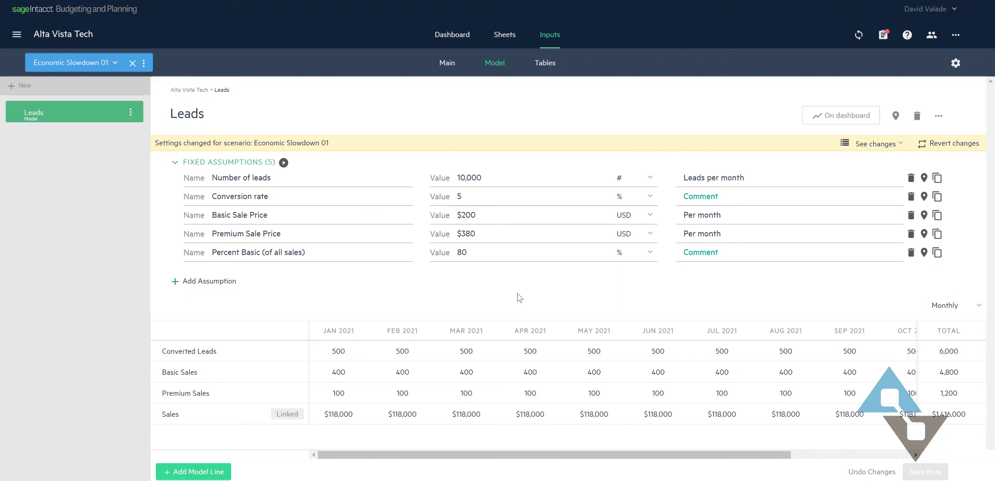
left_click(144, 63)
left_click(145, 165)
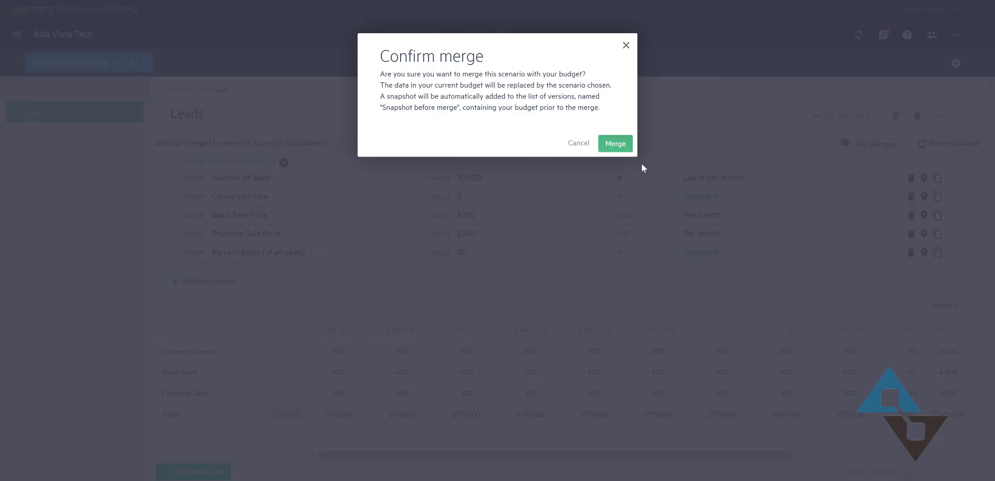
left_click(627, 147)
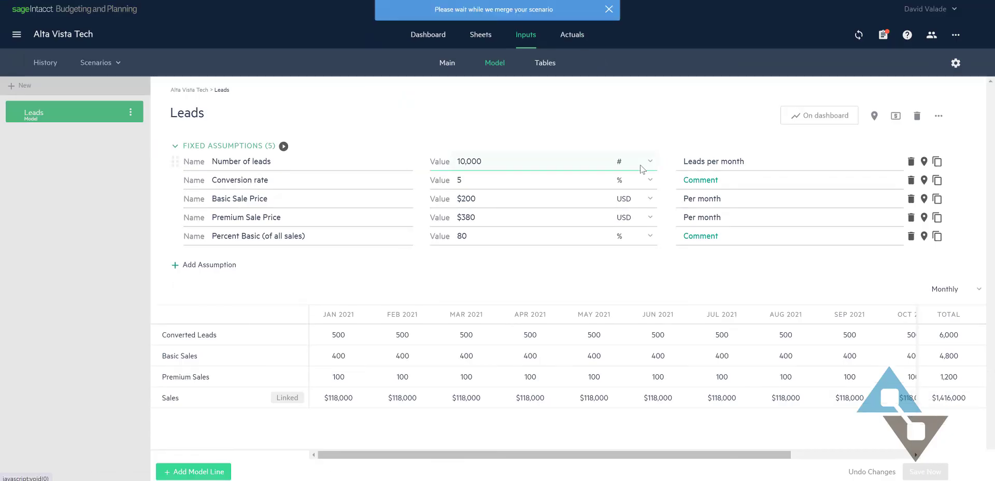